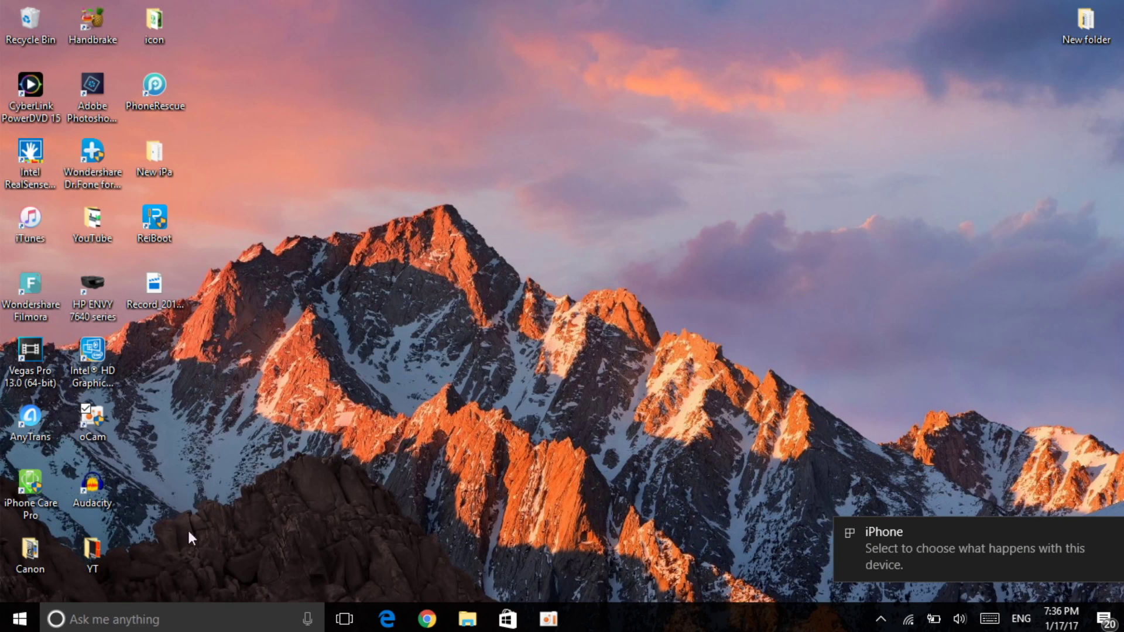
# - Dismiss the iPhone connection notification in the bottom-right corner of the desktop
pyautogui.click(1116, 533)
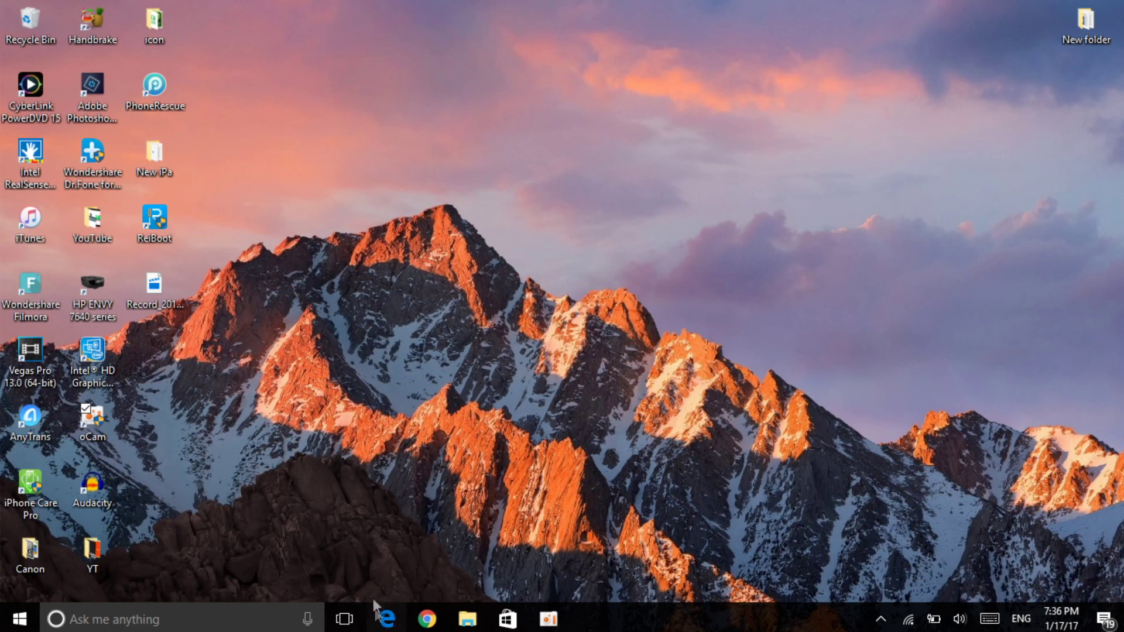
# - Bring Edge forward and scroll through the Tenorshare ReiBoot product page
pyautogui.click(387, 619)
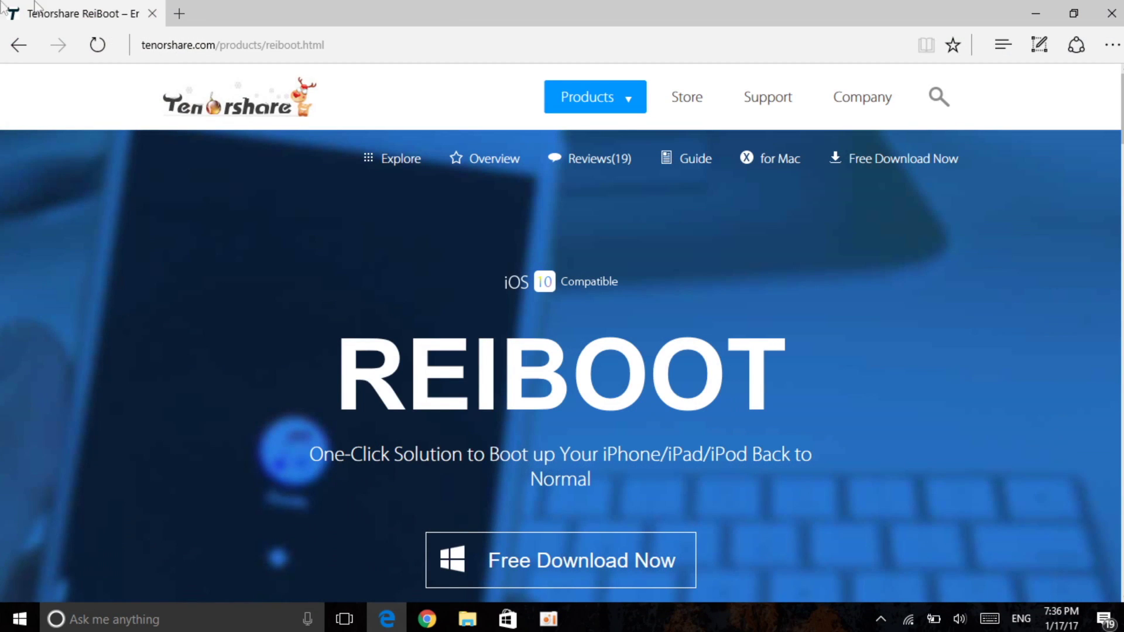
pyautogui.scroll(-1, 559, 195)
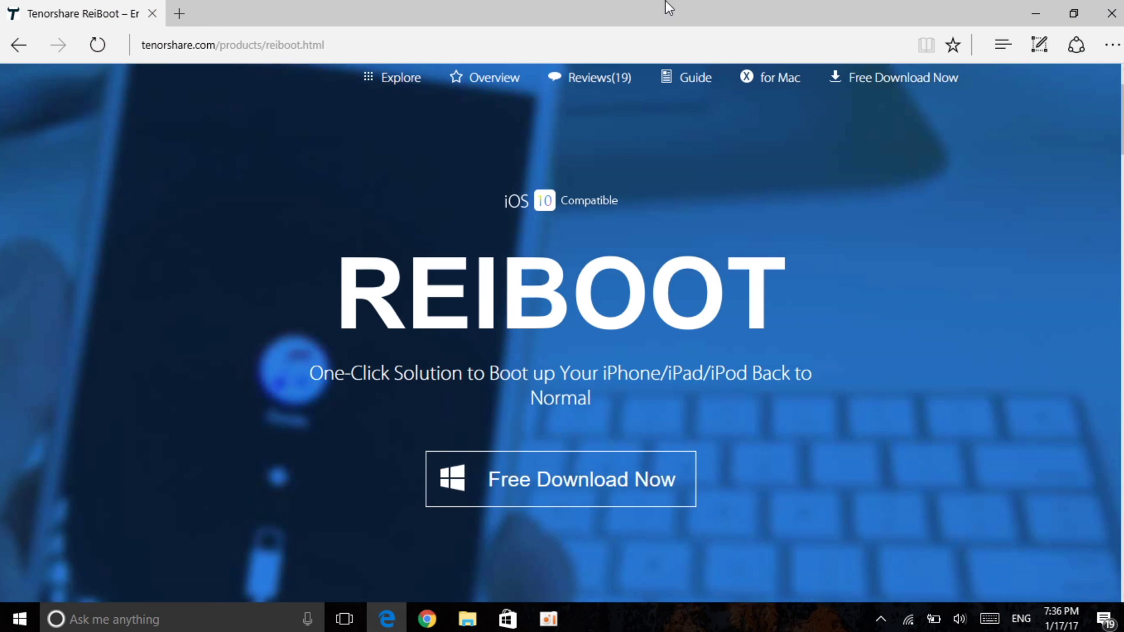
pyautogui.scroll(-1, 890, 124)
pyautogui.scroll(-2, 914, 275)
pyautogui.scroll(4, 828, 181)
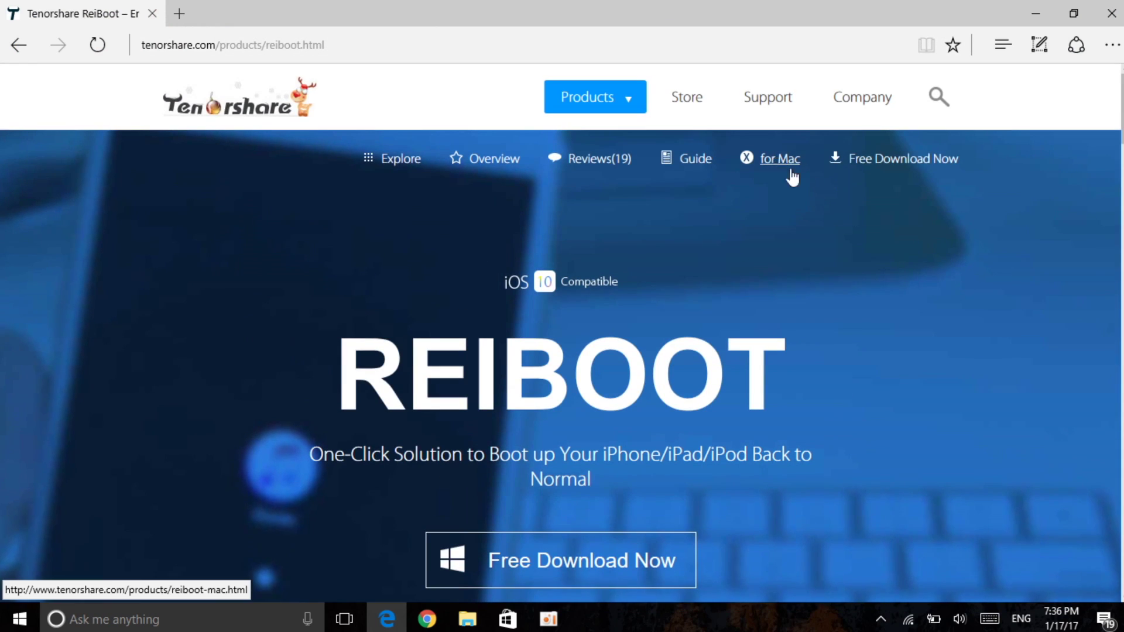
pyautogui.scroll(-4, 762, 234)
pyautogui.scroll(-4, 831, 238)
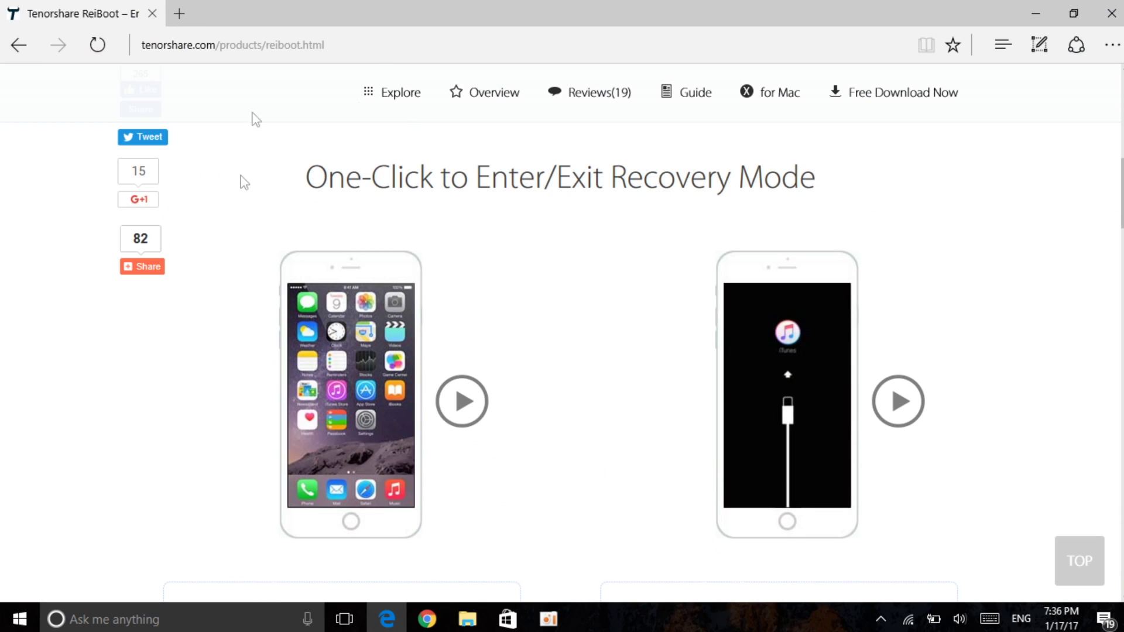
pyautogui.scroll(-7, 580, 296)
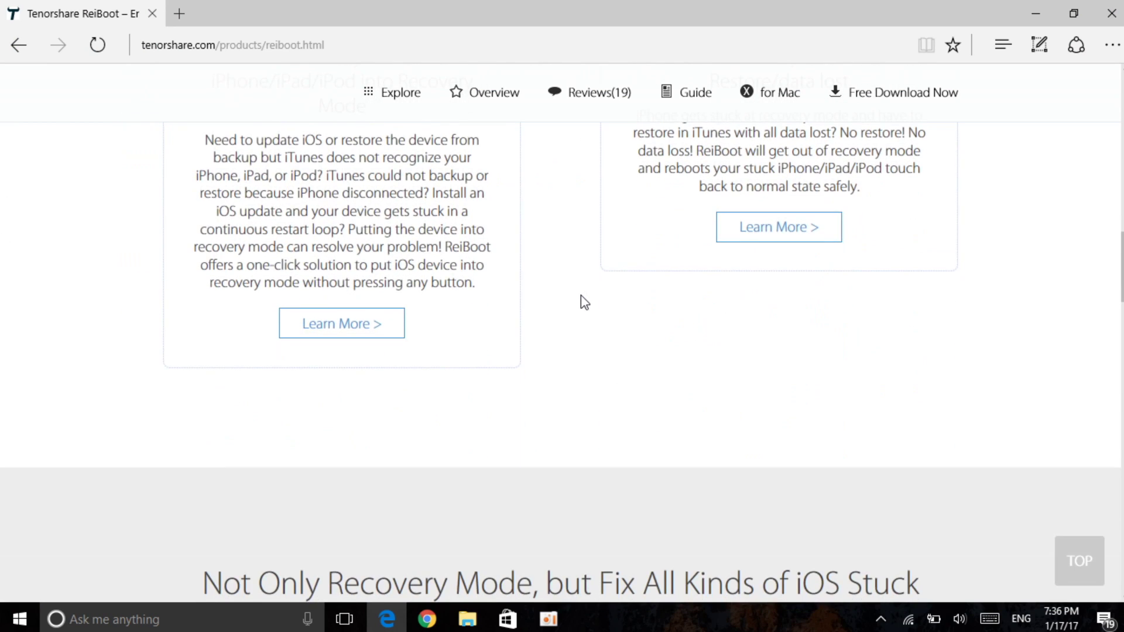
pyautogui.scroll(-3, 565, 315)
pyautogui.scroll(-10, 537, 306)
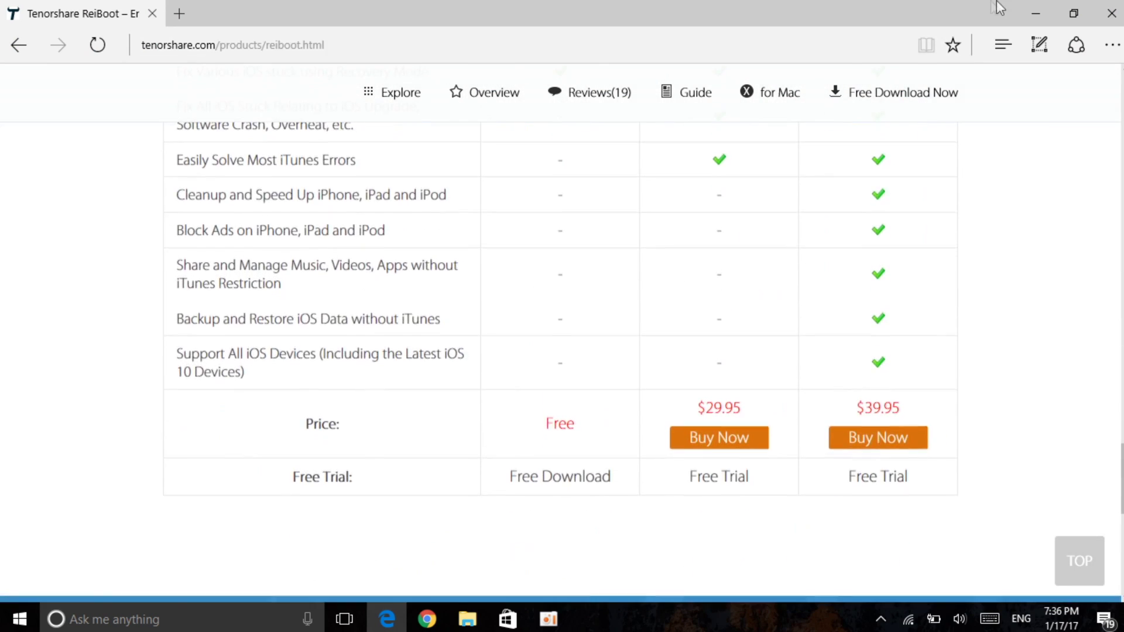
# - Look over the ReiBoot comparison chart, then restore Edge to a non-maximized window
pyautogui.scroll(4, 1046, 153)
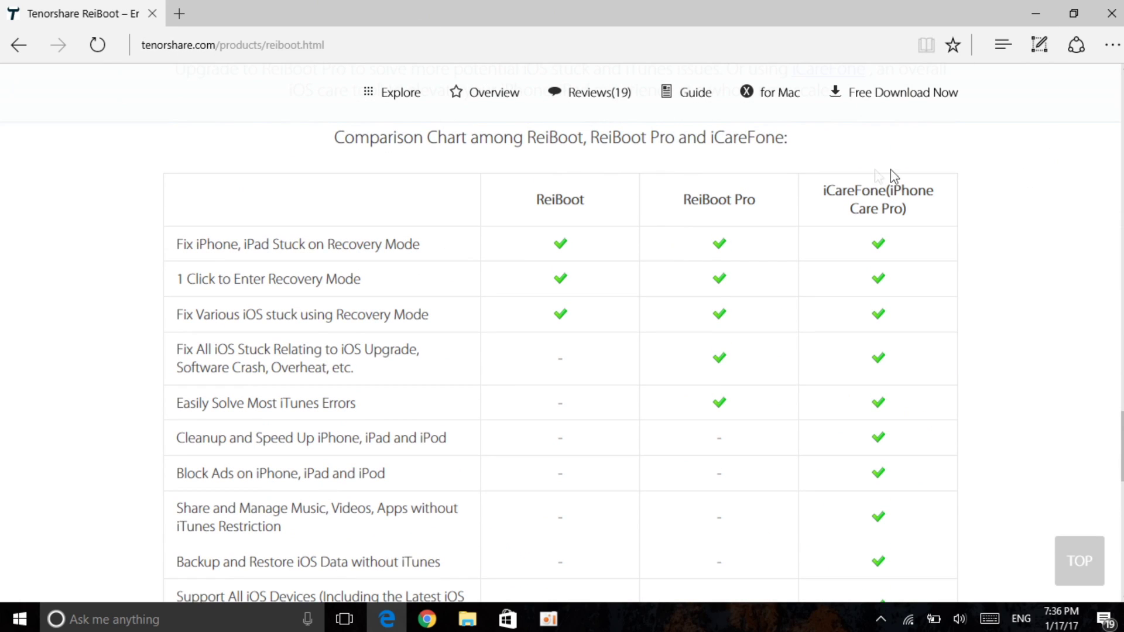
pyautogui.scroll(-2, 1006, 248)
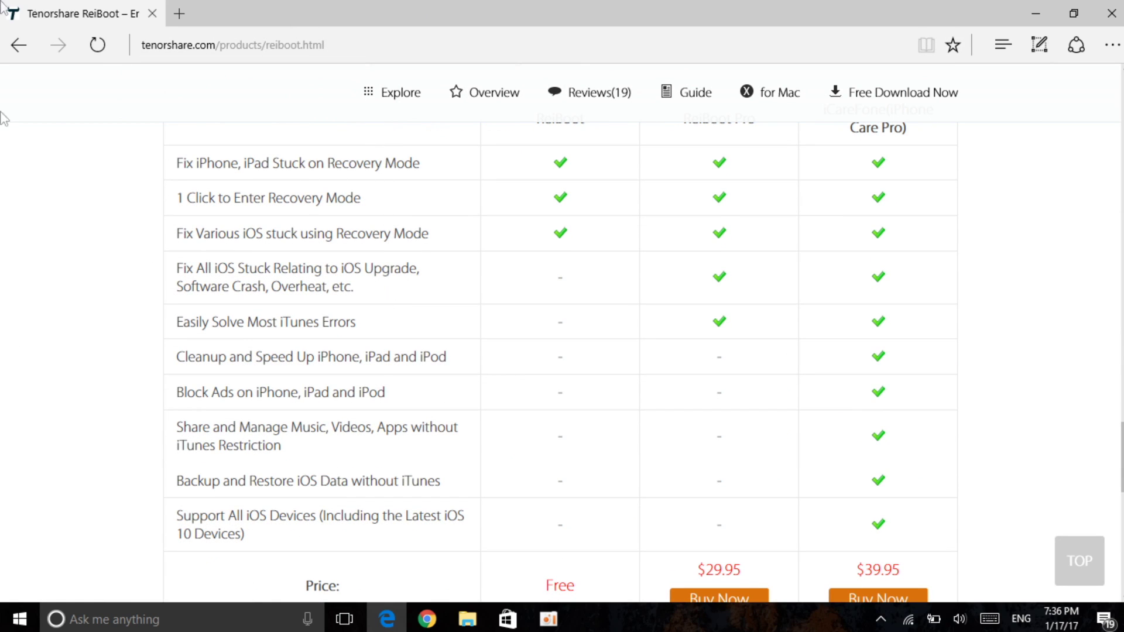
pyautogui.scroll(-3, 103, 279)
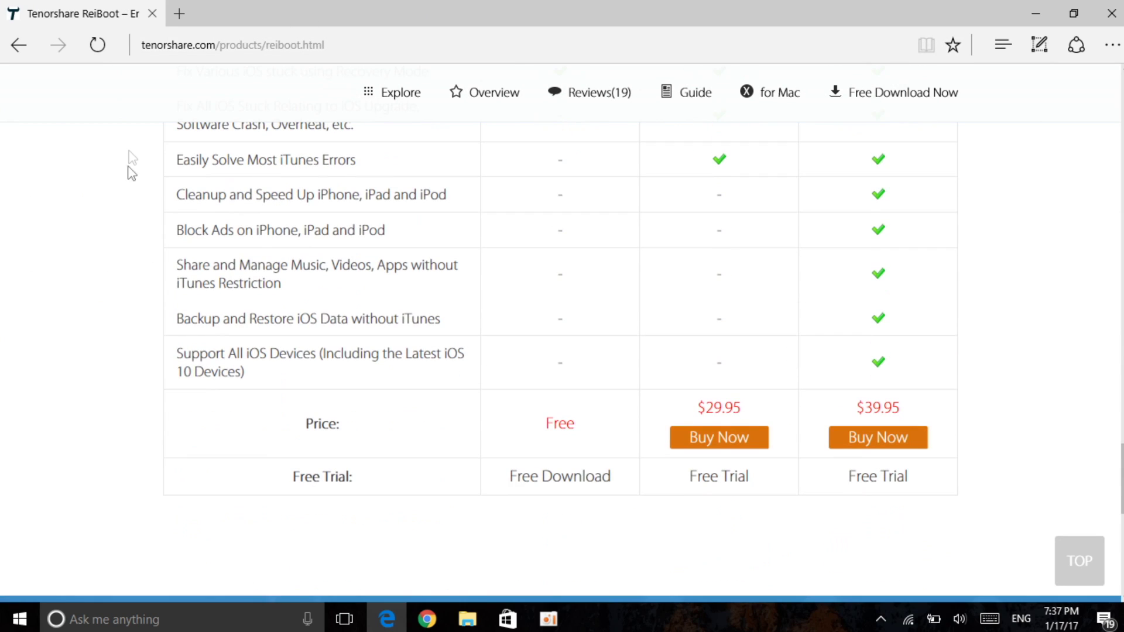
pyautogui.scroll(-2, 107, 355)
pyautogui.scroll(-5, 105, 354)
pyautogui.scroll(15, 105, 356)
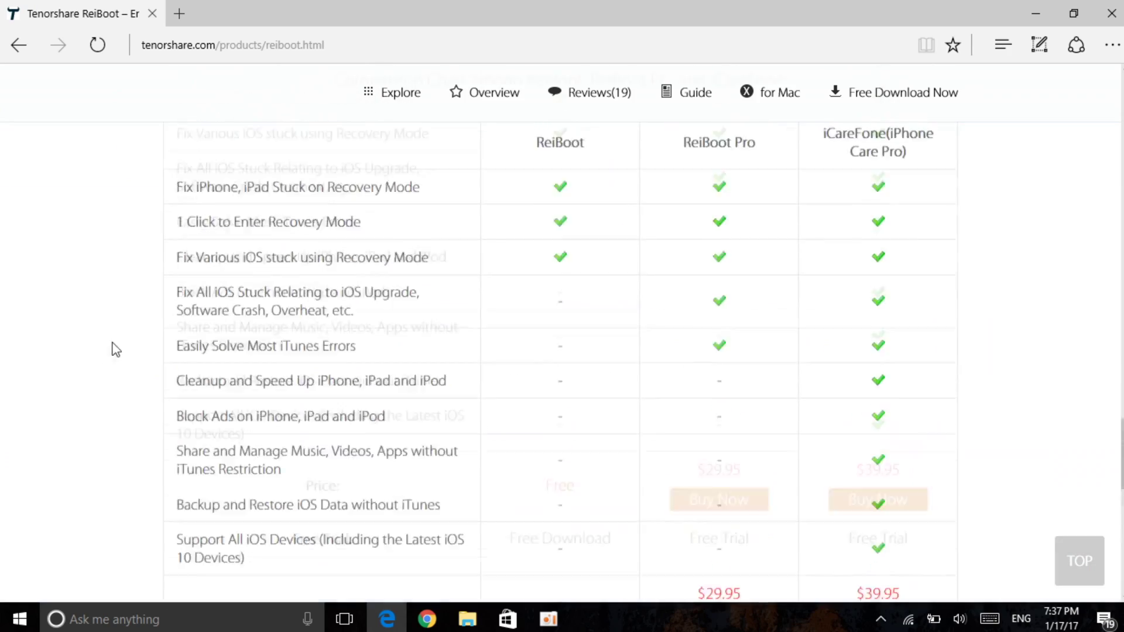
pyautogui.scroll(15, 97, 369)
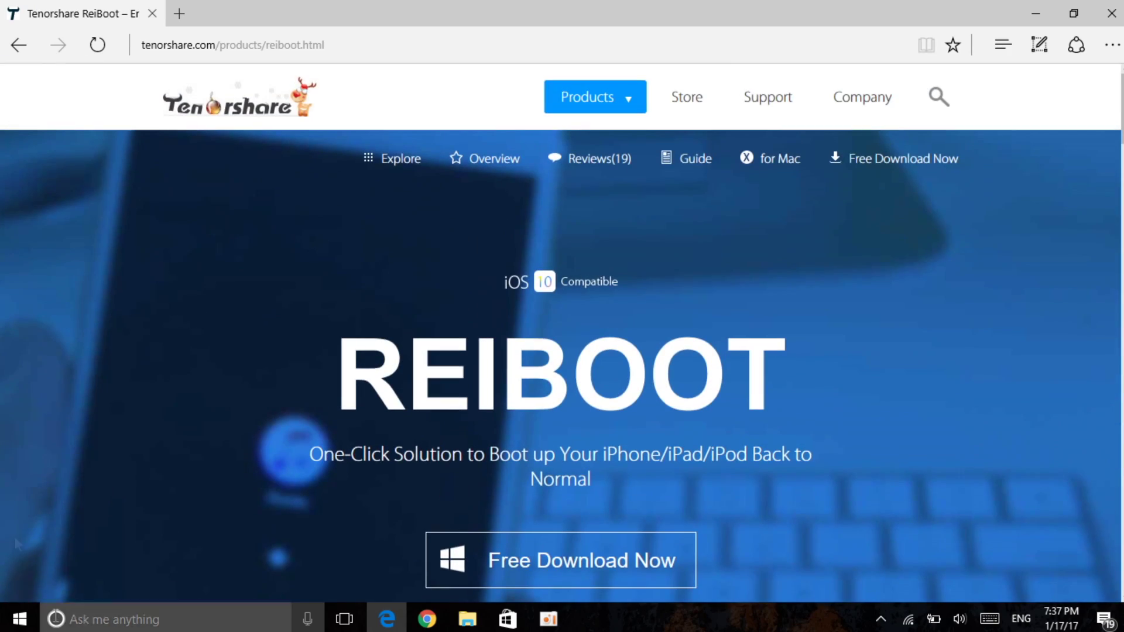
pyautogui.click(1073, 13)
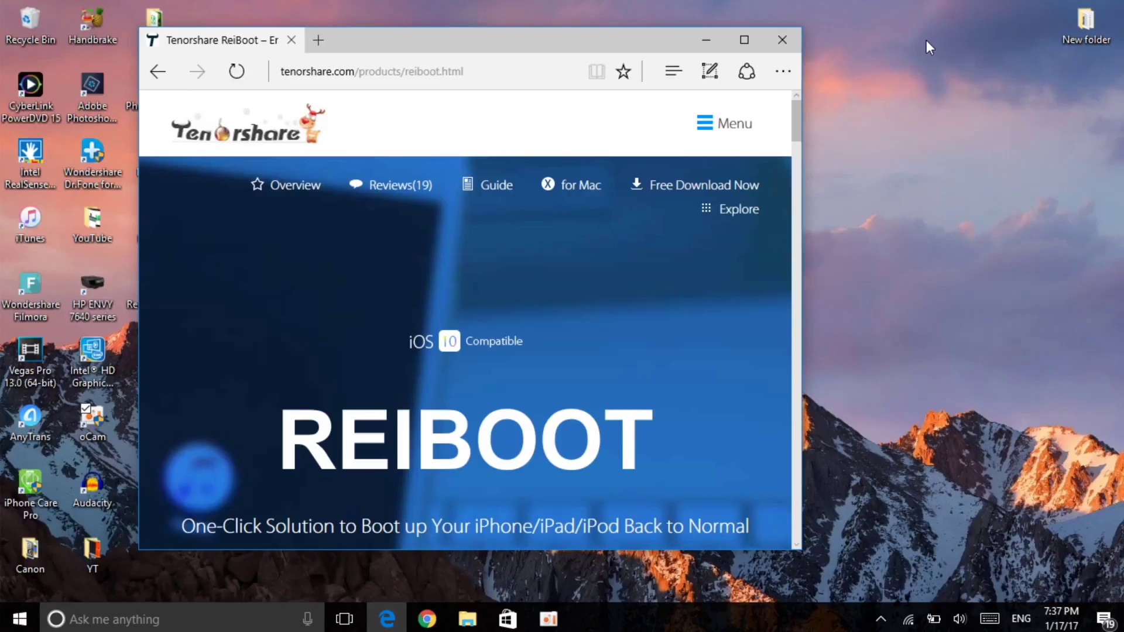
# - Minimize Edge and launch ReiBoot from its desktop shortcut so it detects the iPhone 7 Plus
pyautogui.click(707, 41)
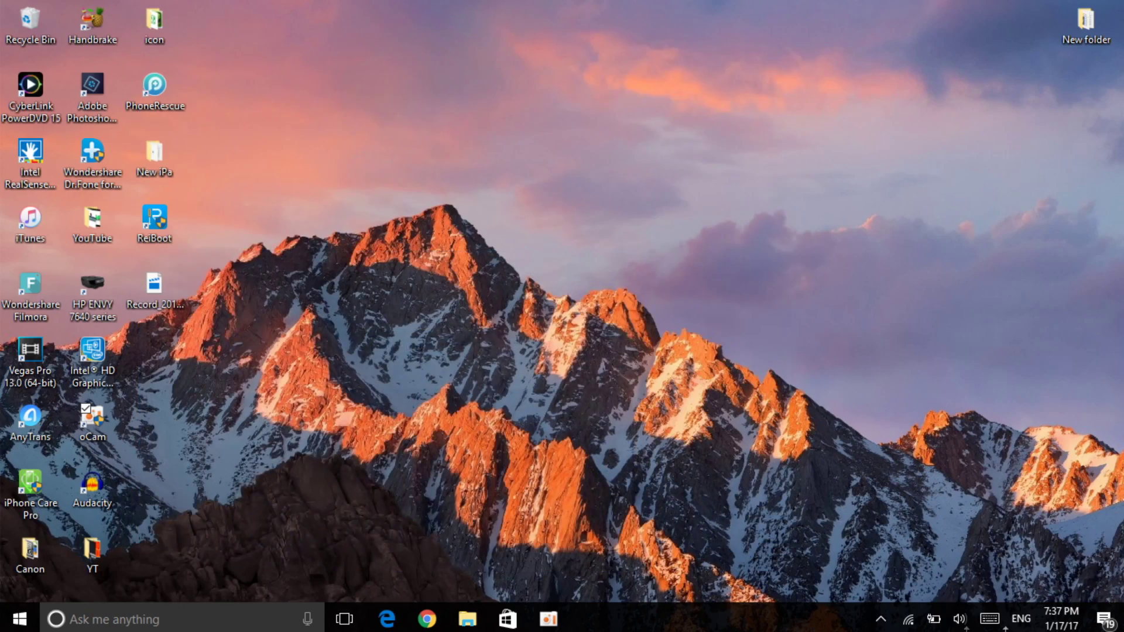
pyautogui.doubleClick(152, 230)
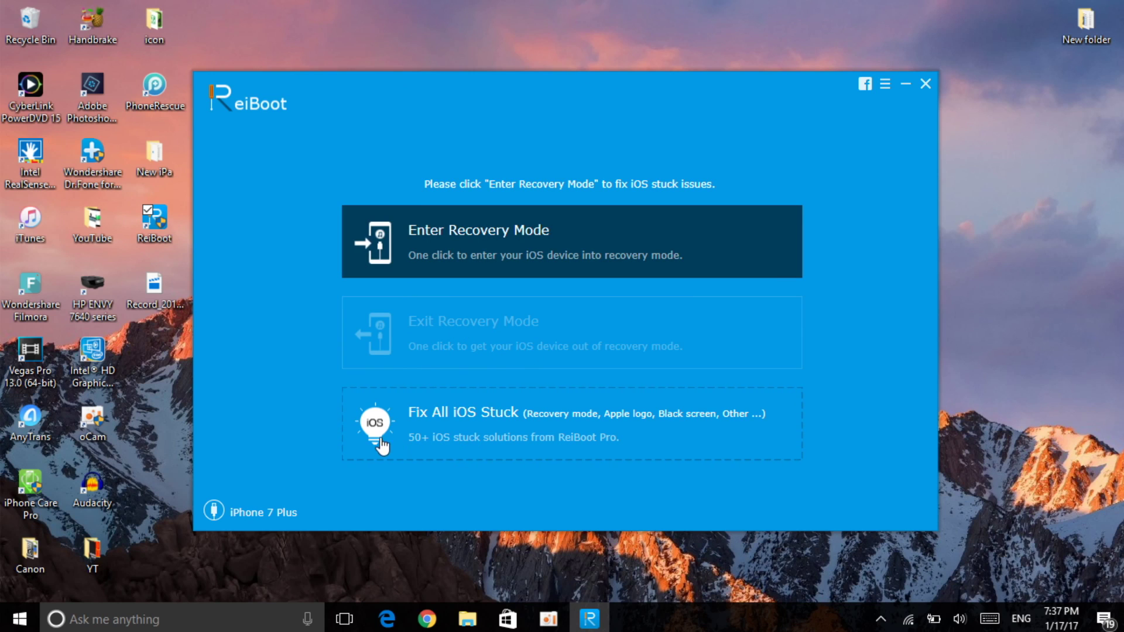
pyautogui.click(458, 435)
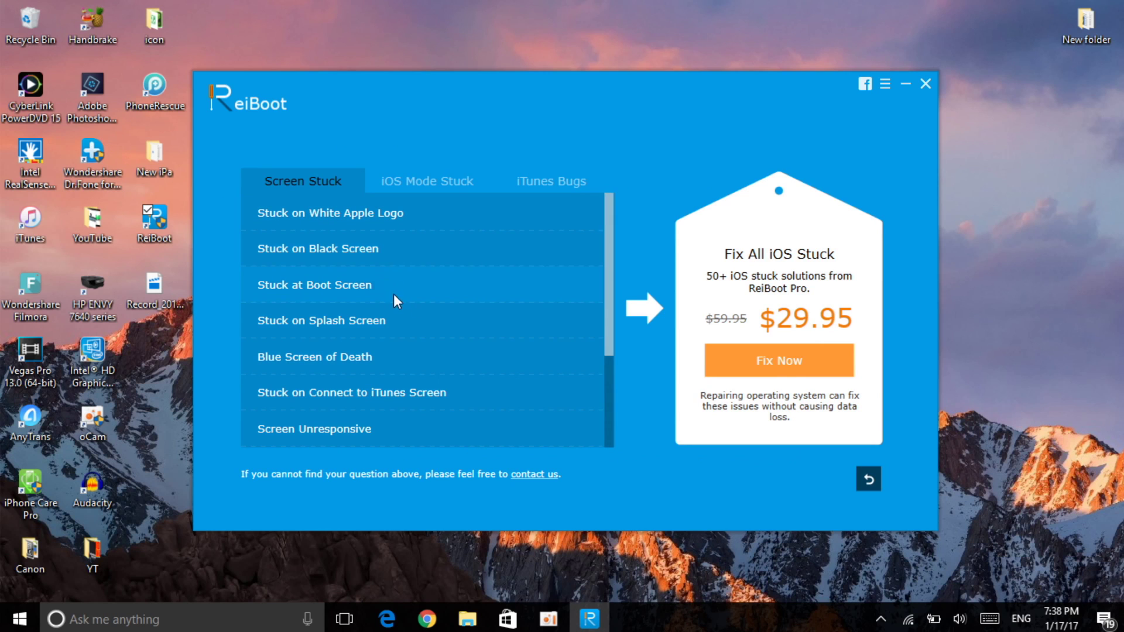
# - Browse the Screen Stuck, iOS Mode Stuck and iTunes Bugs problem lists, finishing on Screen Stuck
pyautogui.scroll(-3, 472, 334)
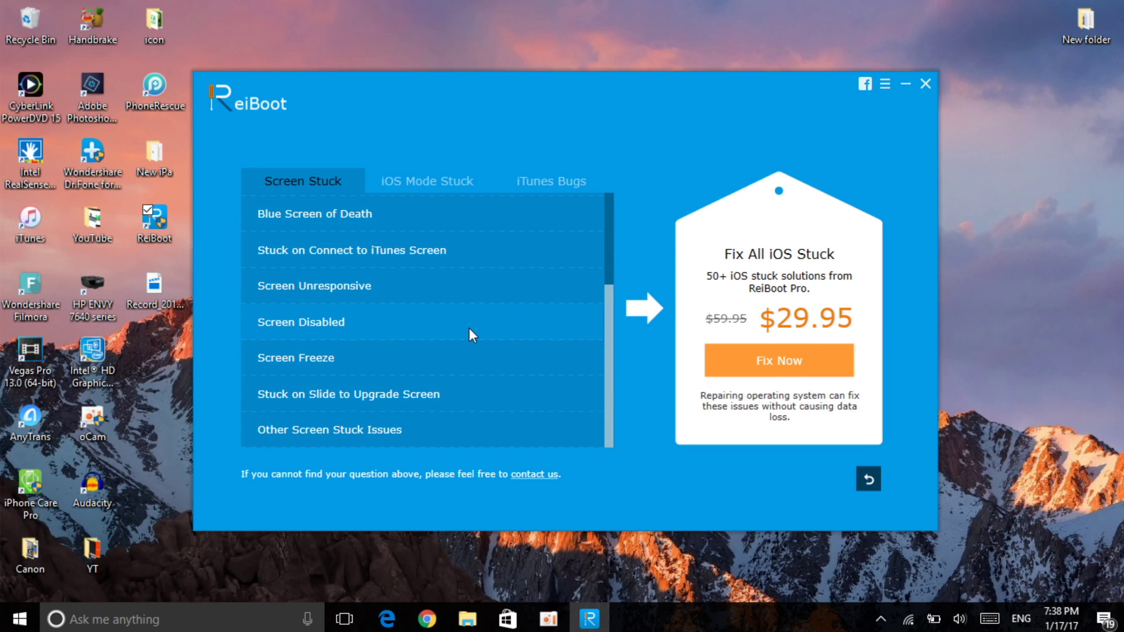
pyautogui.scroll(3, 469, 334)
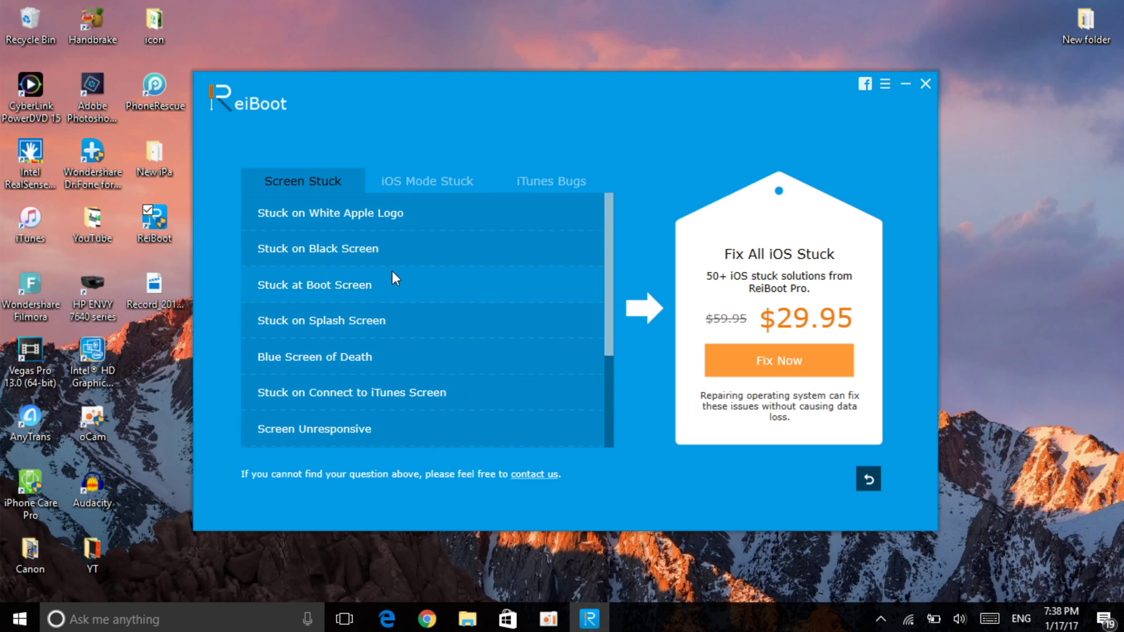
pyautogui.scroll(-4, 395, 287)
pyautogui.scroll(4, 398, 339)
pyautogui.scroll(-3, 431, 357)
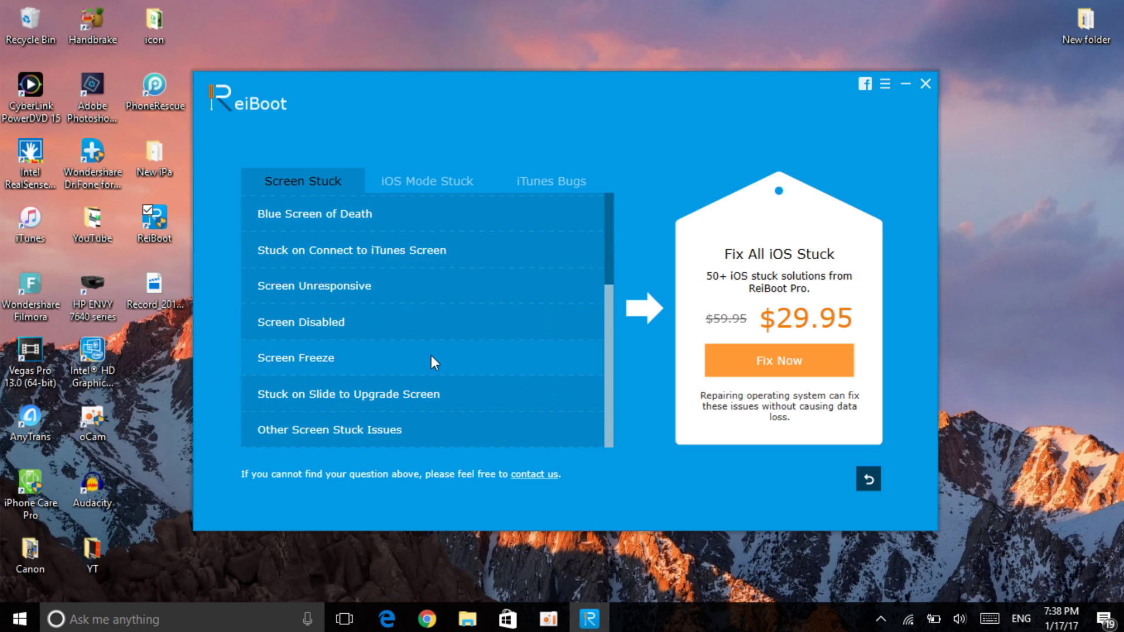
pyautogui.scroll(3, 431, 358)
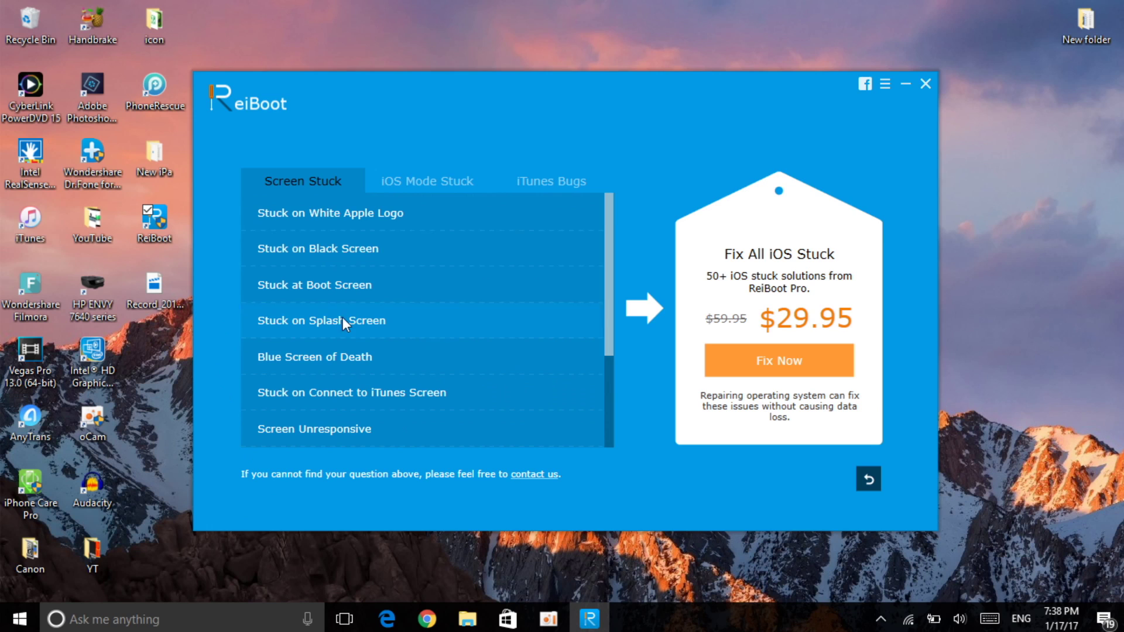
pyautogui.click(425, 188)
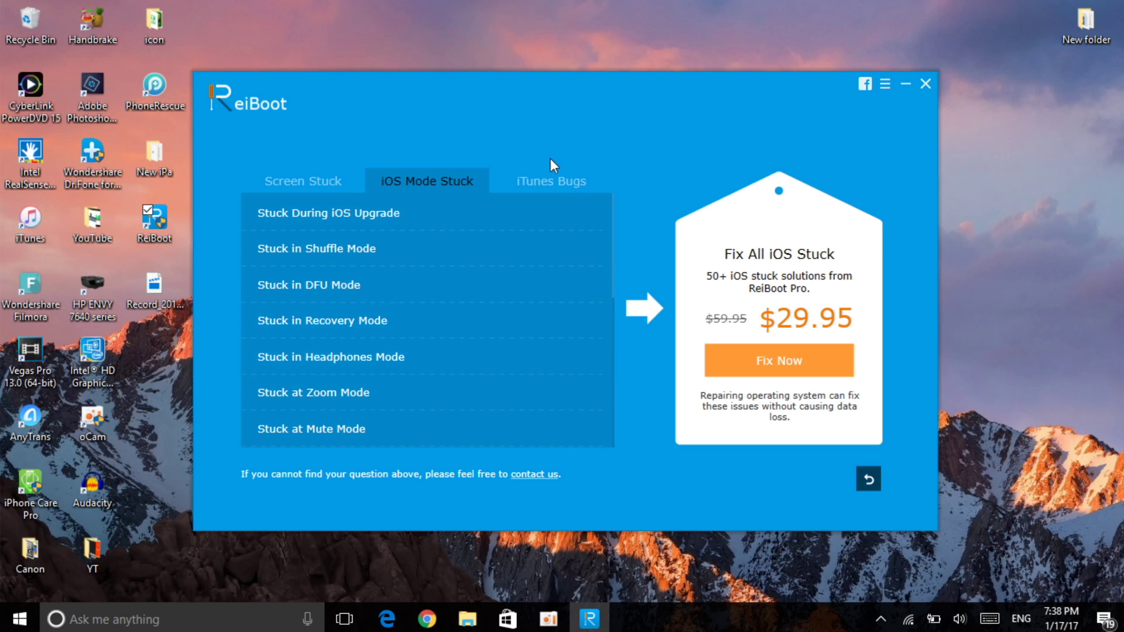
pyautogui.click(551, 178)
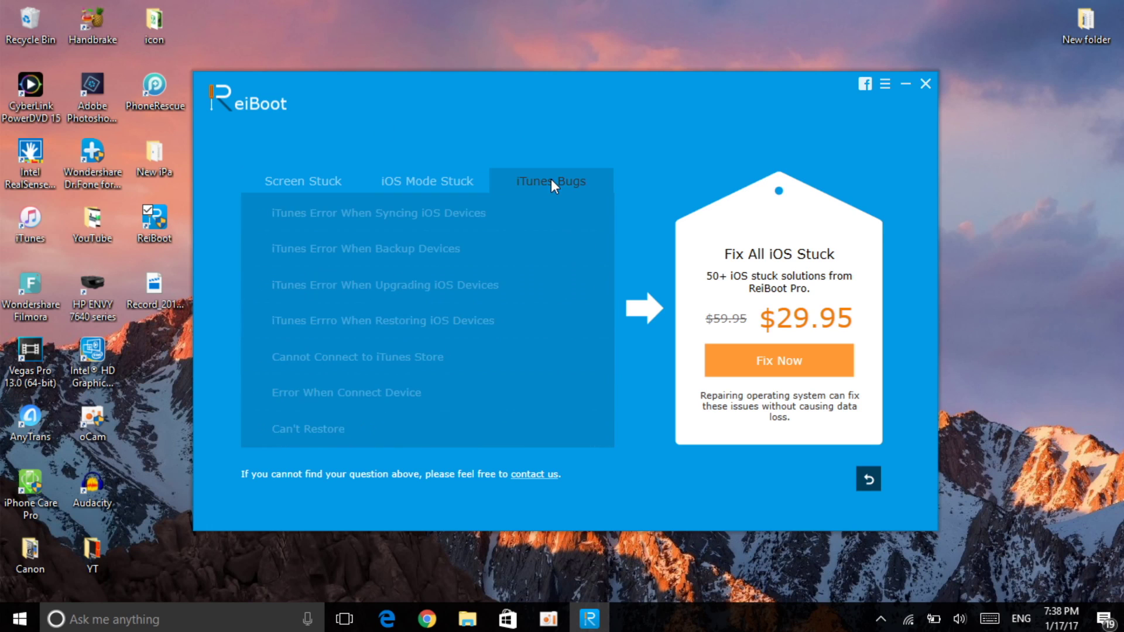
pyautogui.click(428, 182)
pyautogui.click(343, 184)
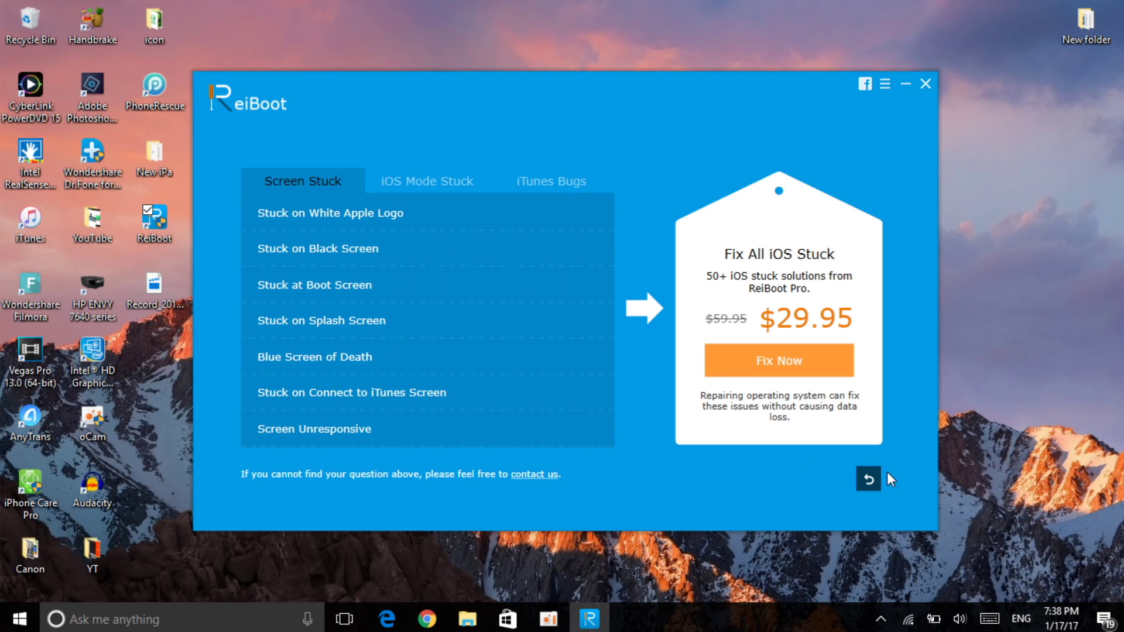
# - Leave the Fix All iOS Stuck screen for ReiBoot's main Enter/Exit Recovery Mode screen
pyautogui.click(869, 480)
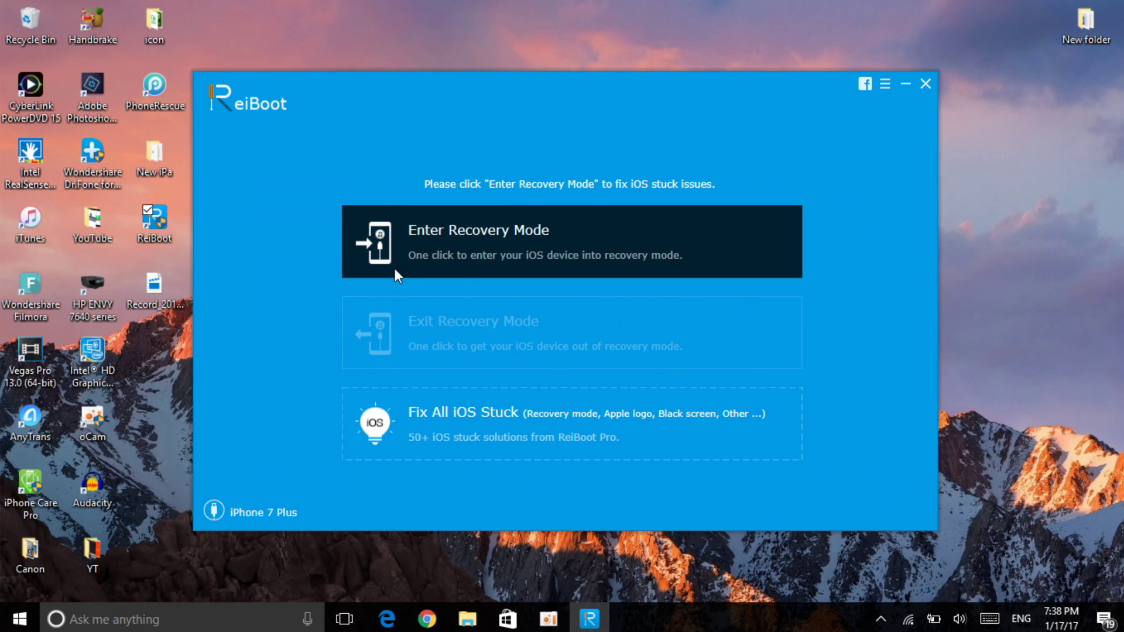